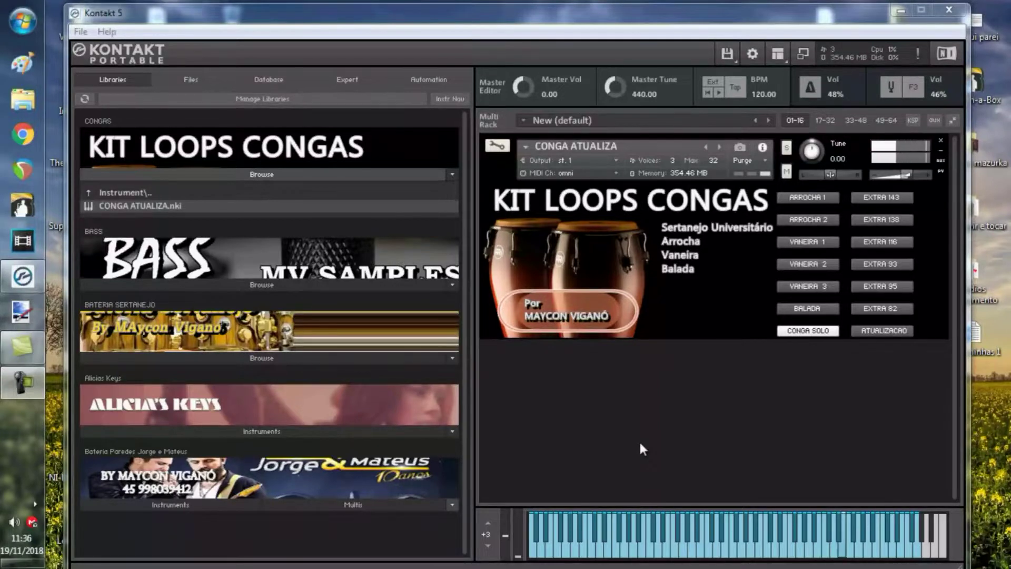
Switch from CONGA SOLO to the ATUALIZACAO loop set and trigger a loop from the lowest key
click(872, 332)
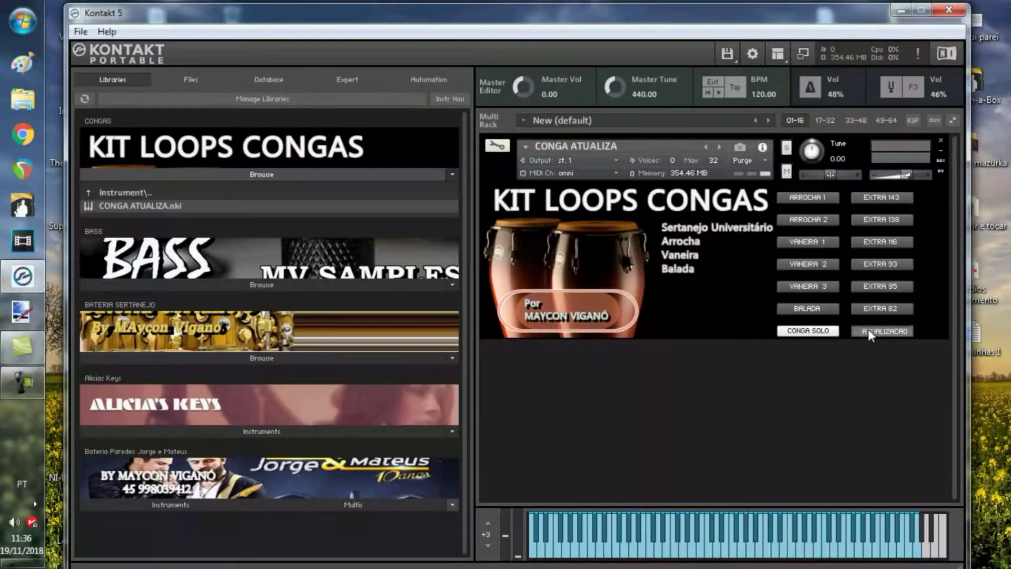
click(819, 333)
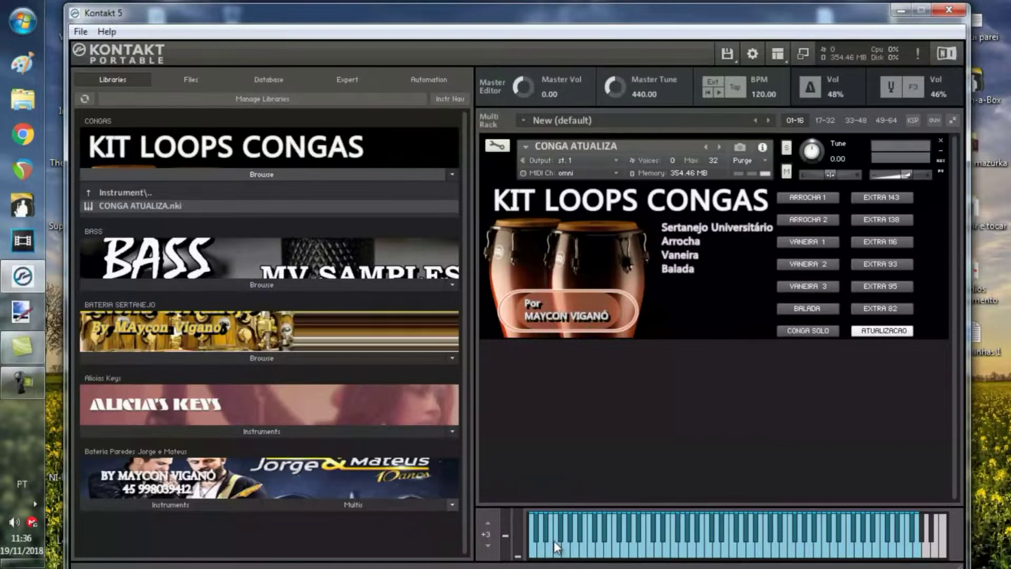
click(540, 548)
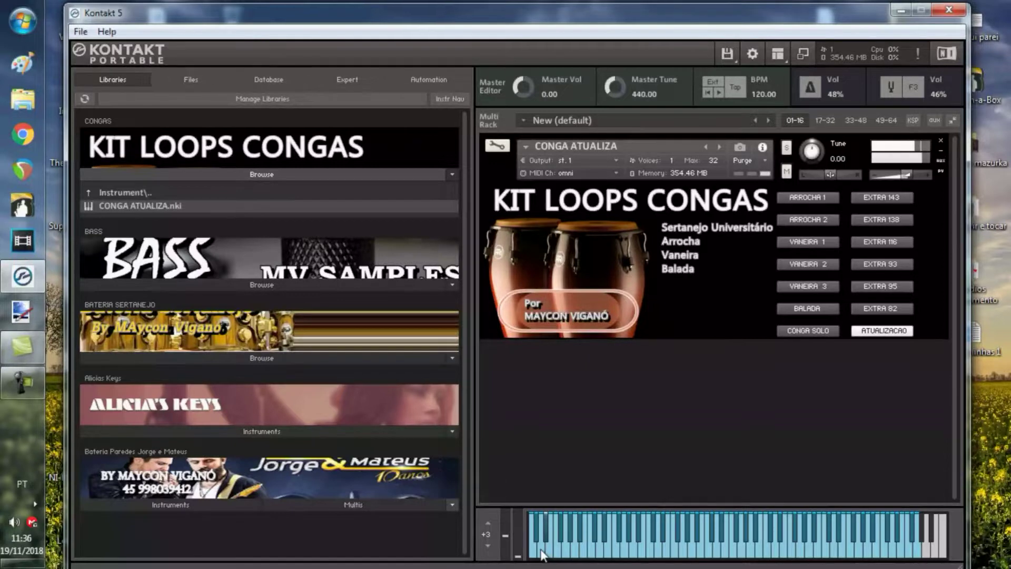
Set the master tempo field to 140 BPM and play the ARROCHA 2 loop
double_click(760, 95)
text(11)
double_click(762, 95)
text(140)
key(Return)
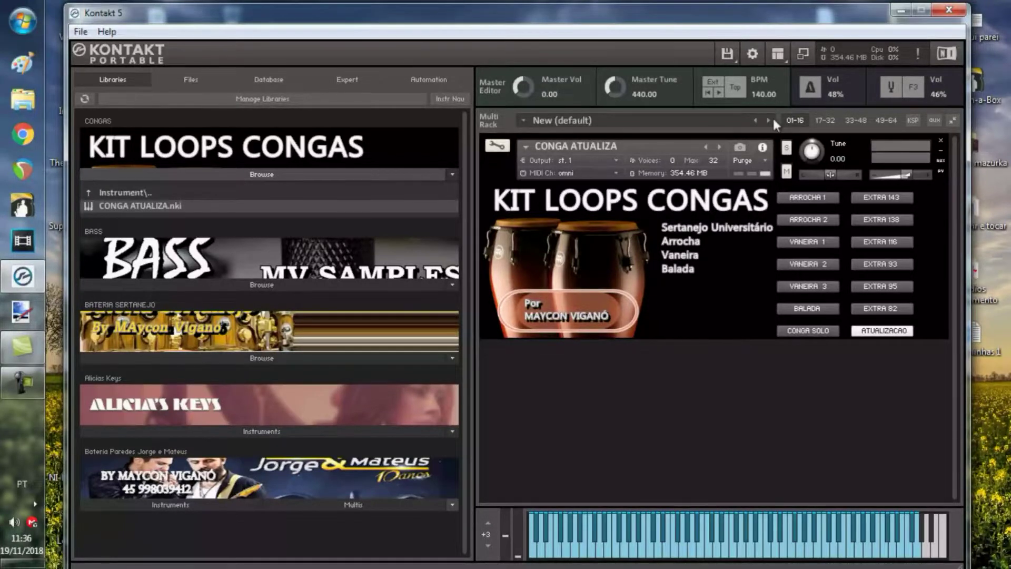
click(798, 225)
click(497, 147)
click(498, 149)
click(493, 149)
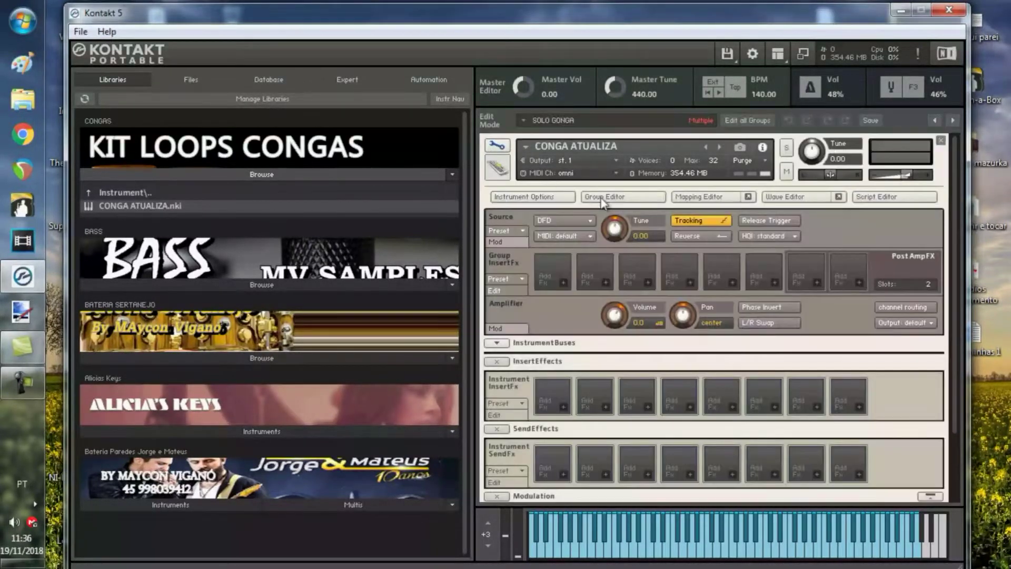
click(601, 198)
click(710, 200)
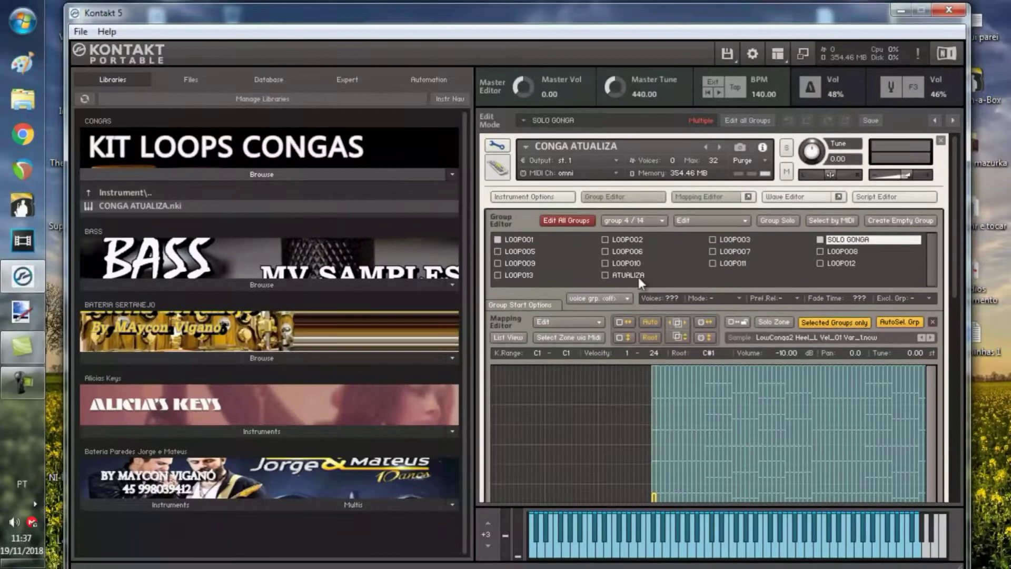
scroll(824, 313, down, 4)
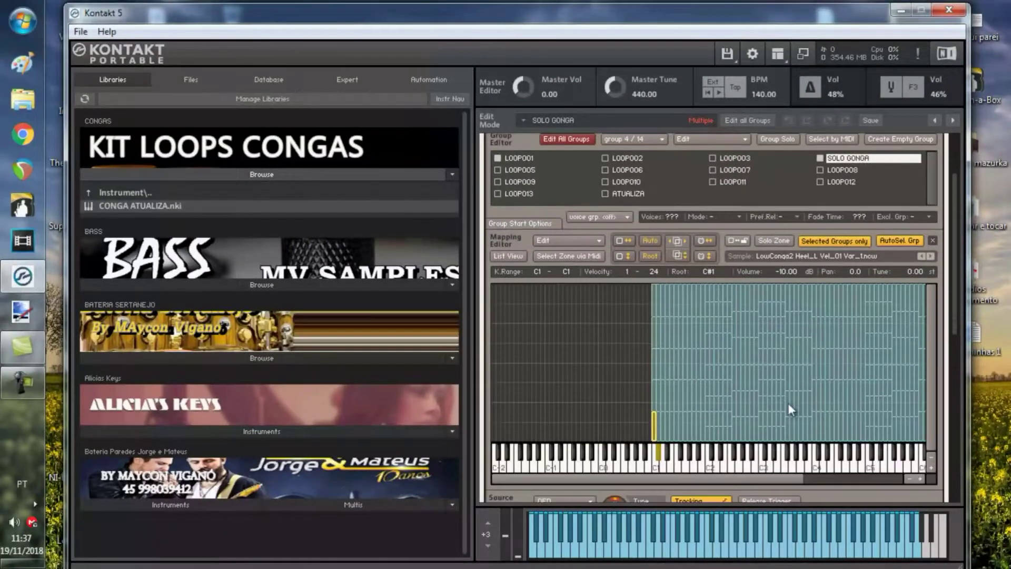
drag(740, 451, 875, 433)
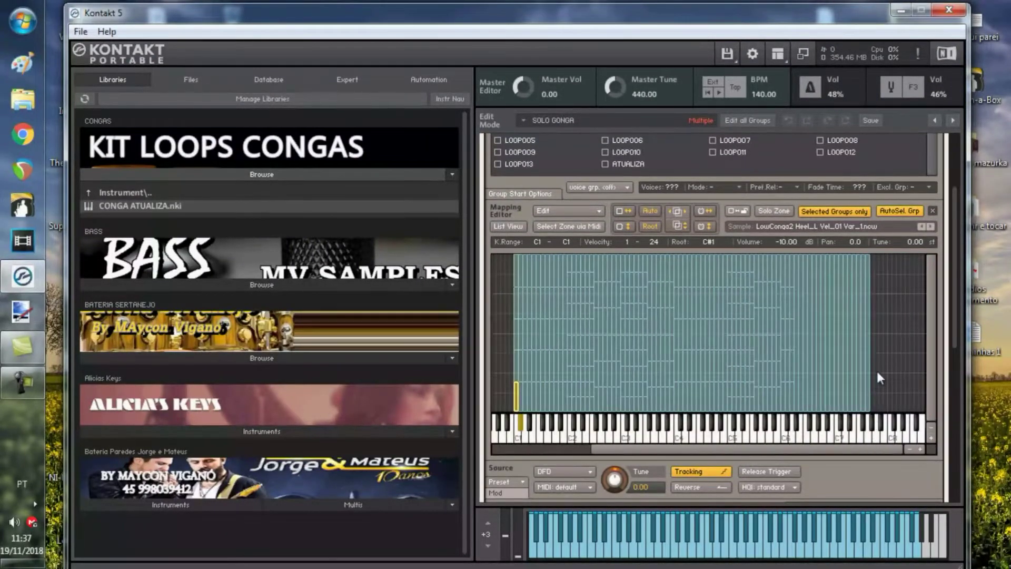
drag(878, 377, 796, 392)
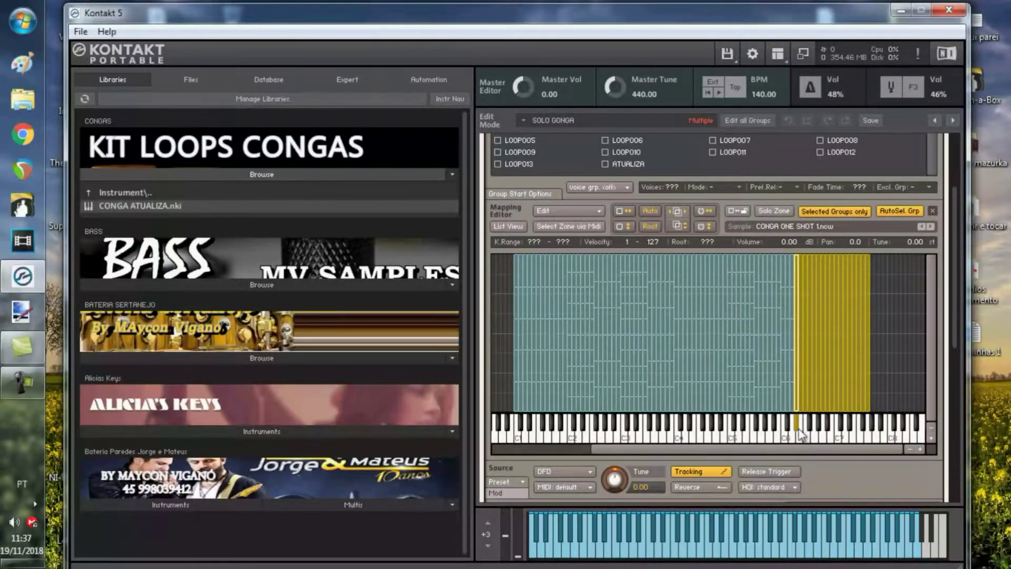
click(808, 430)
click(818, 430)
click(830, 431)
click(849, 432)
scroll(883, 365, up, 4)
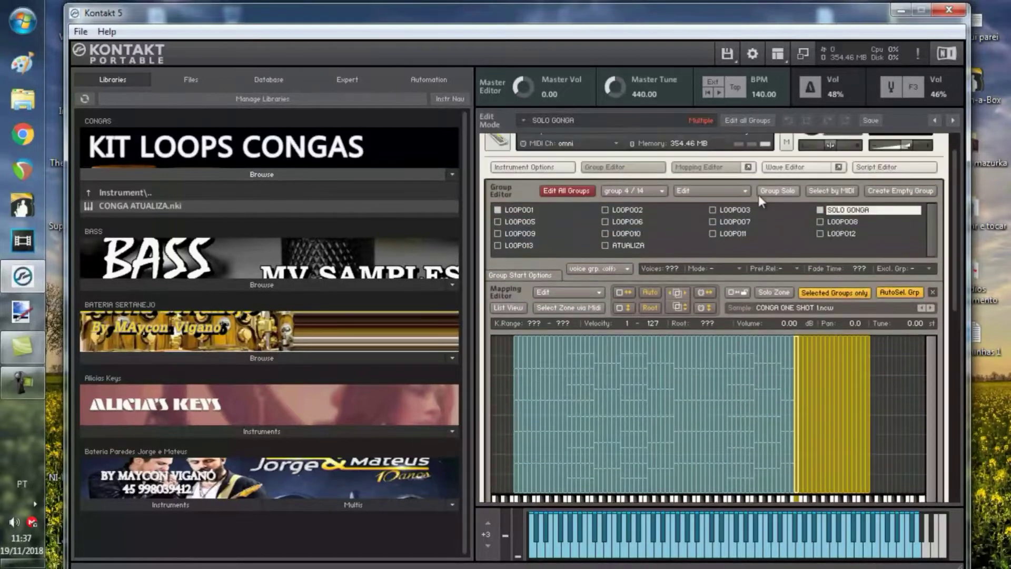
Reactivate the ATUALIZACAO set and select the ATUALIZA group in the edit view
click(497, 140)
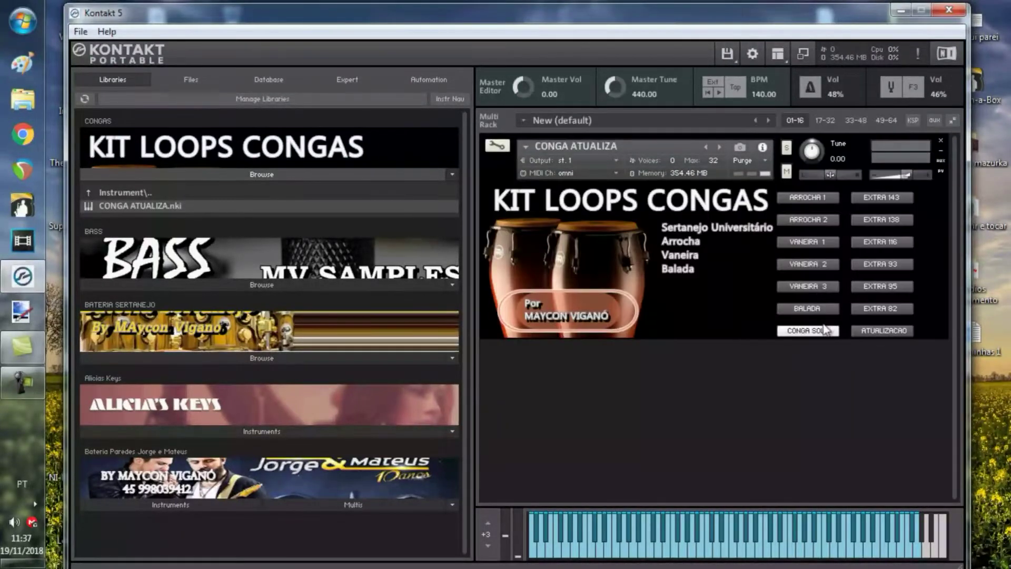
click(886, 331)
click(497, 146)
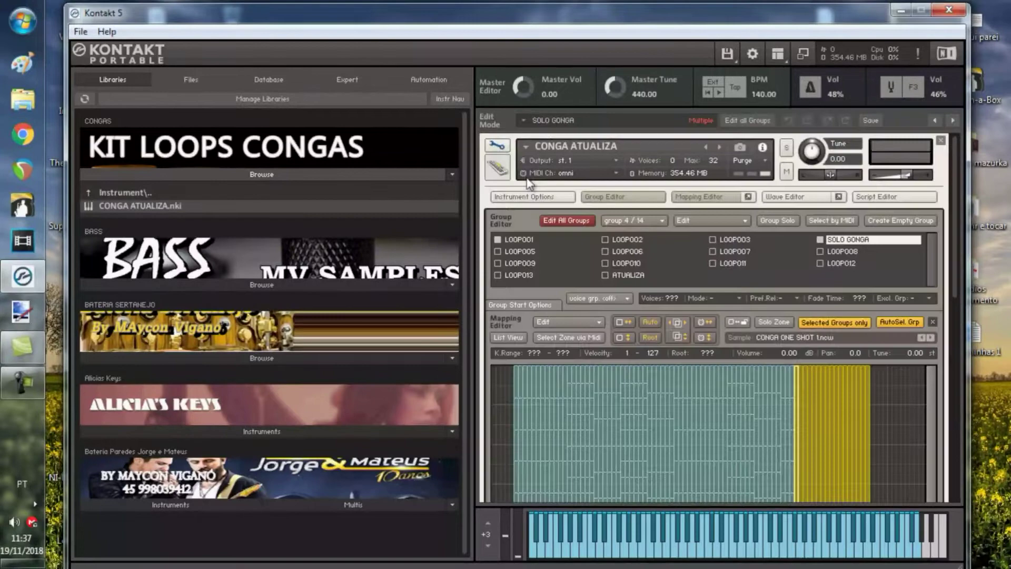
click(617, 275)
Marquee-select all of the ATUALIZA group's zones in the mapping editor
scroll(757, 373, down, 2)
right_click(756, 374)
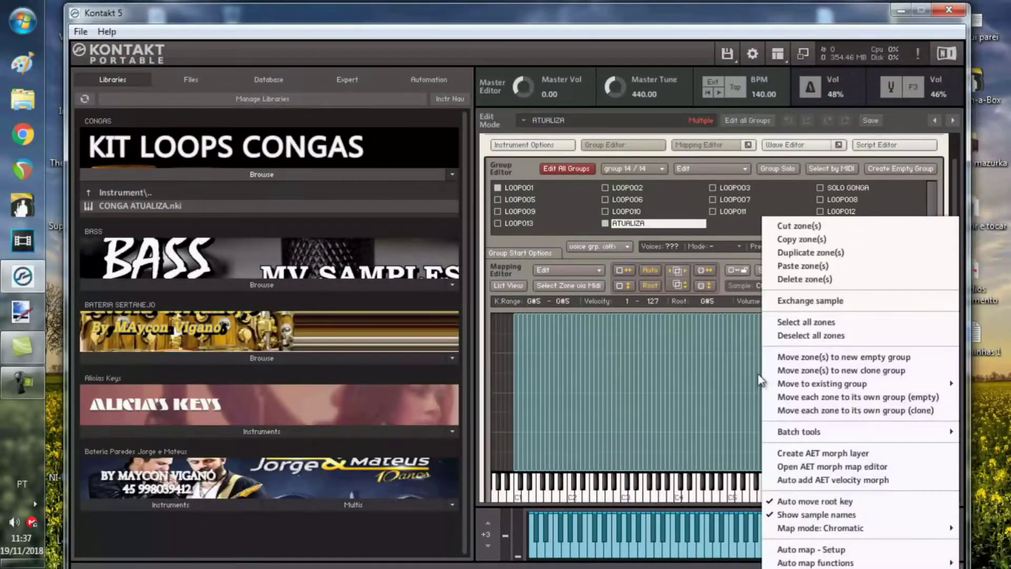
click(642, 390)
drag(898, 402, 508, 410)
scroll(510, 409, down, 2)
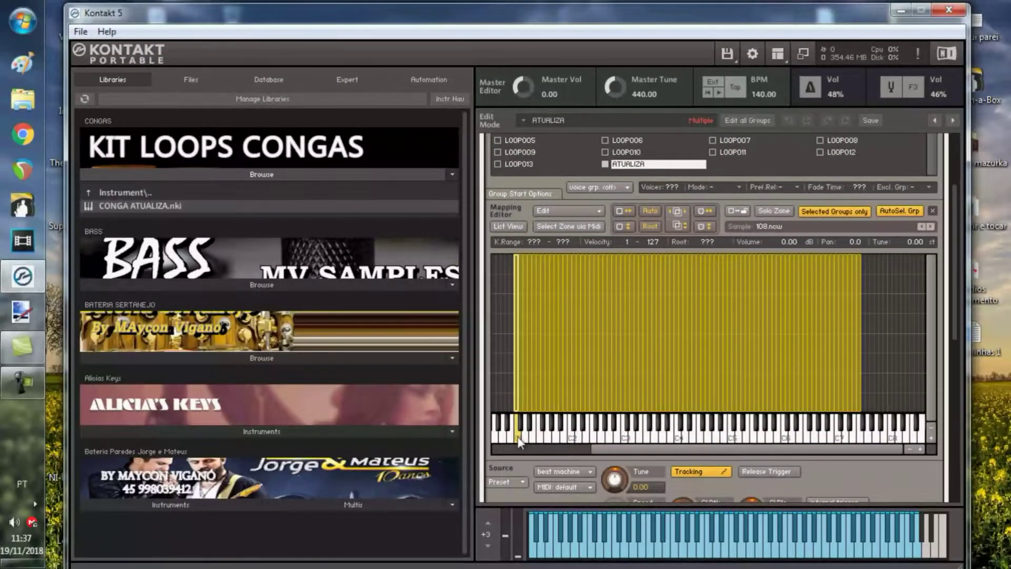
Audition four ATUALIZA loops, then select only the A#4 loop zone
click(567, 435)
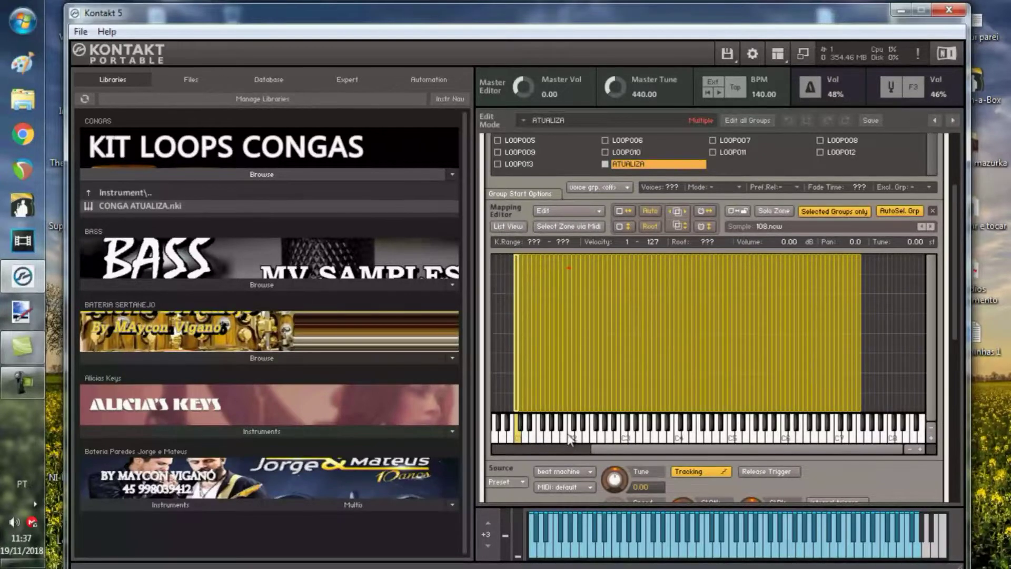
click(688, 435)
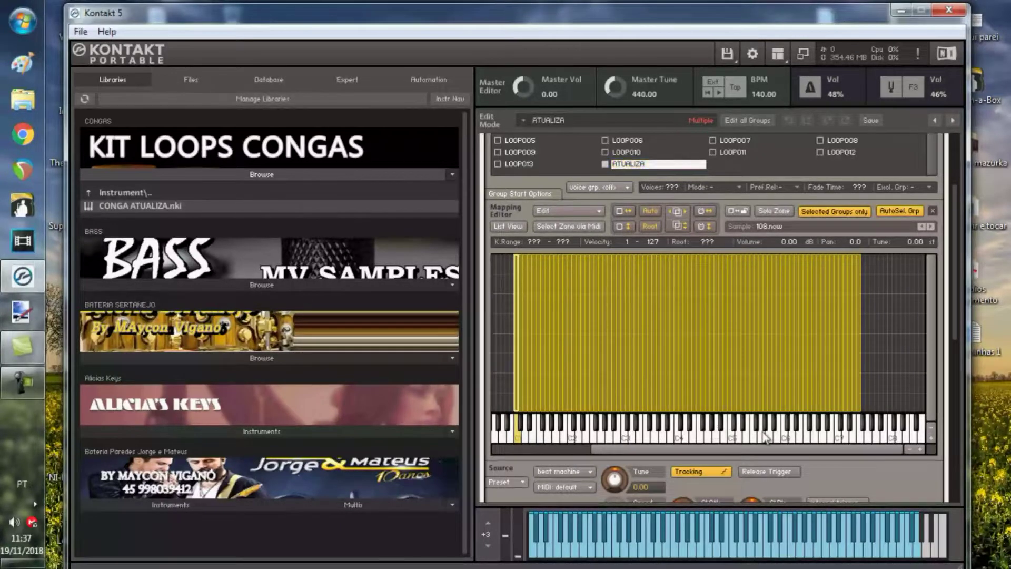
click(765, 436)
click(722, 440)
click(915, 322)
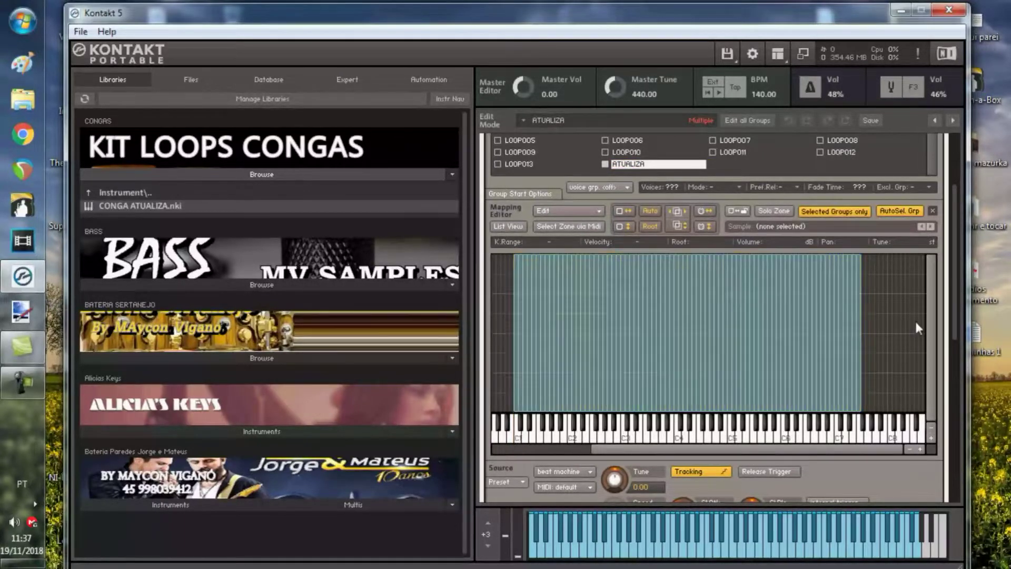
click(721, 337)
scroll(740, 337, down, 3)
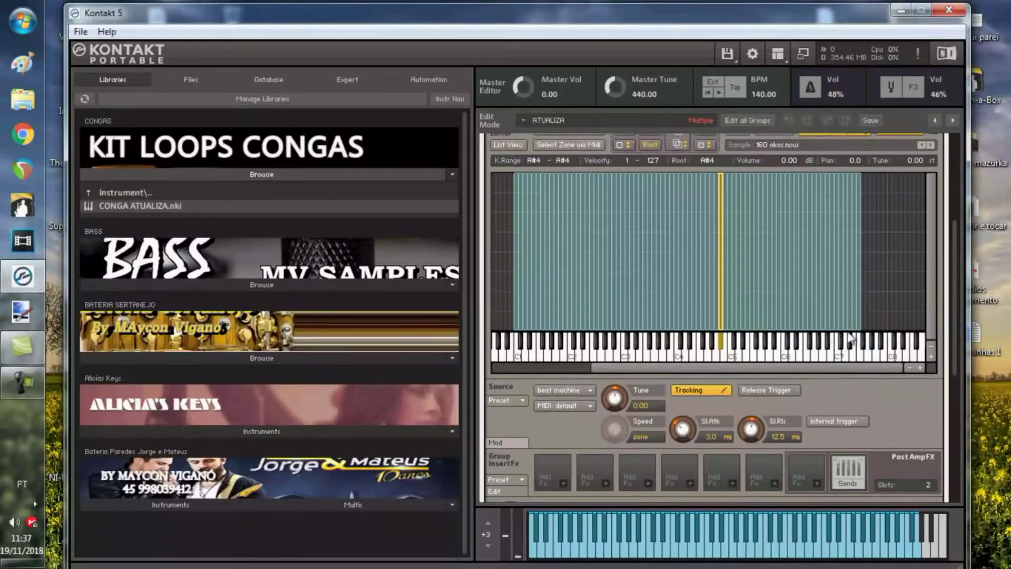
scroll(893, 217, up, 8)
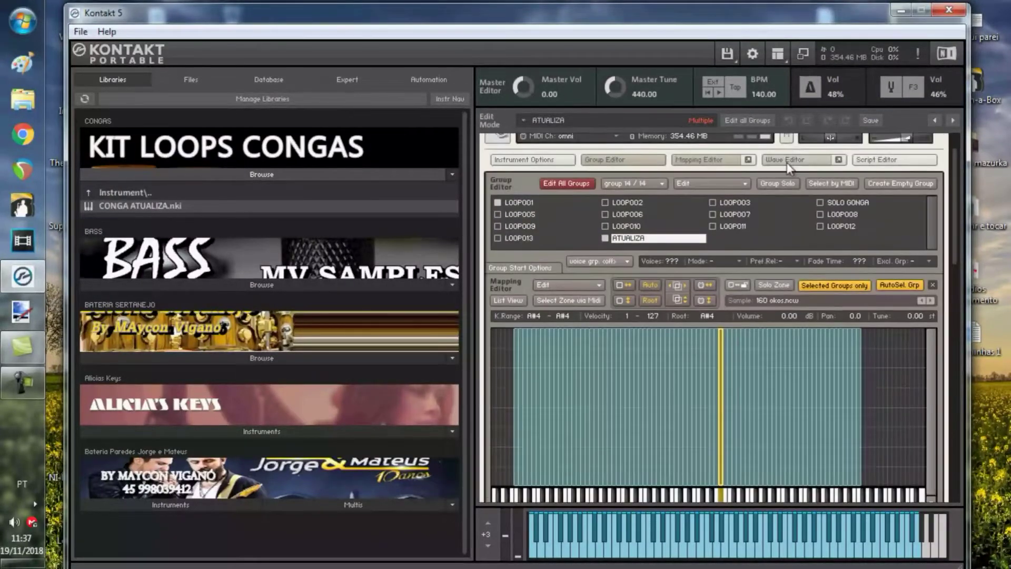
Show the 160 okos.ncw loop's waveform in the Wave Editor
click(788, 167)
scroll(875, 343, down, 5)
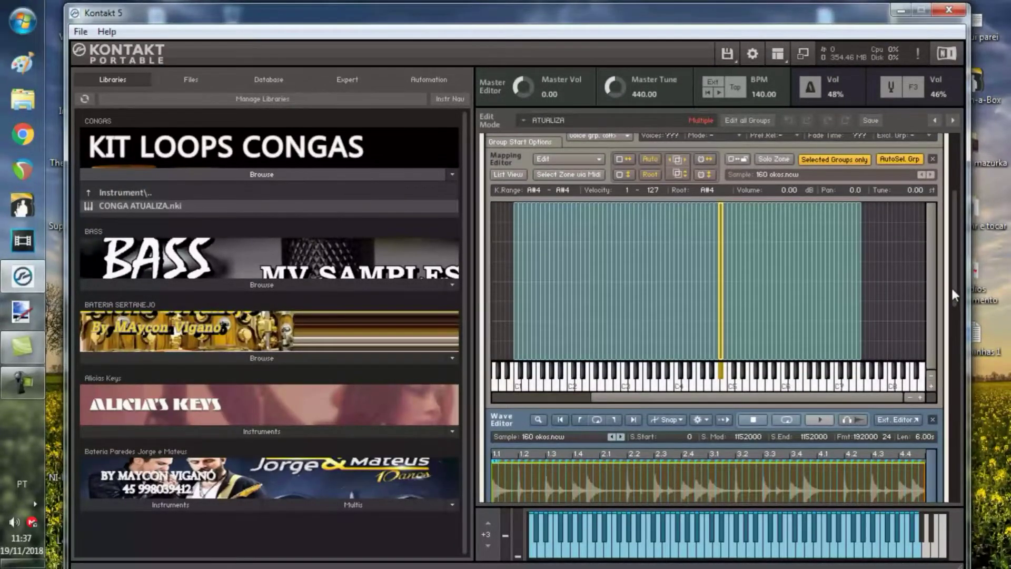
drag(950, 286, 707, 339)
Change the master tempo and play the loop on C5 to check its timing
double_click(772, 94)
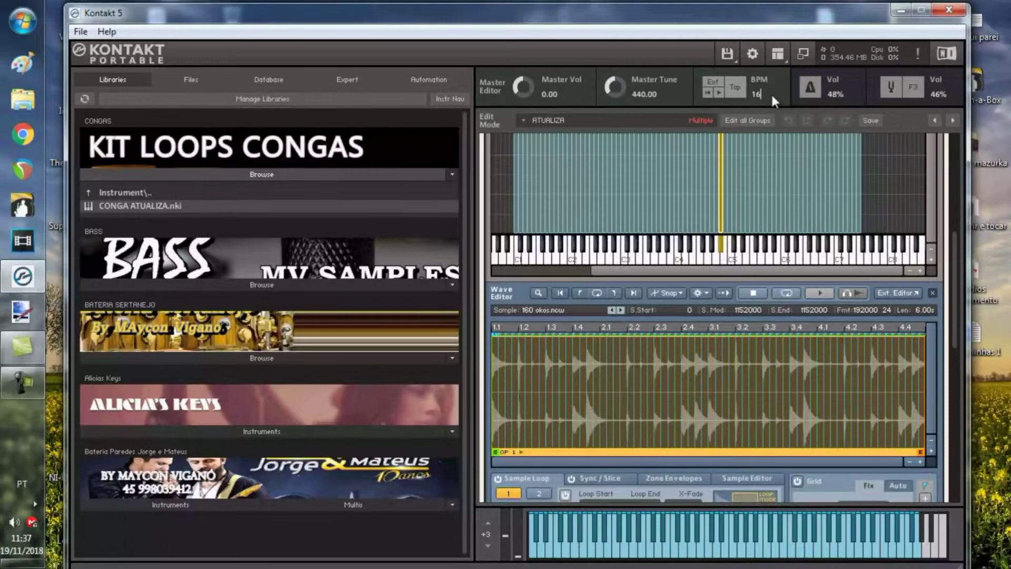
key(Return)
click(721, 254)
text(12)
Select the 100 1, 129 2 and 100 4 loop zones in the mapping editor
scroll(730, 232, up, 1)
scroll(728, 227, up, 1)
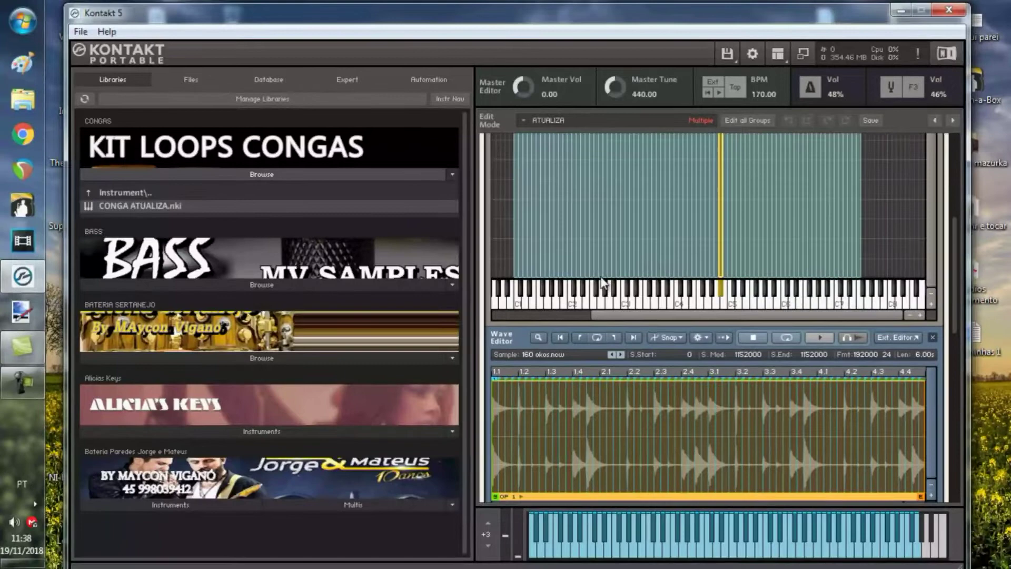
click(598, 255)
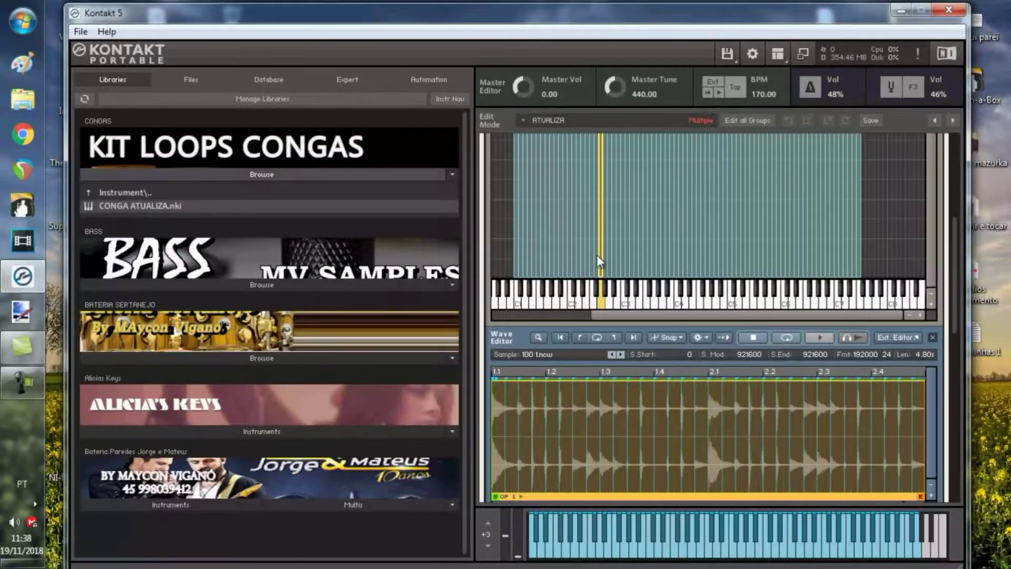
click(622, 255)
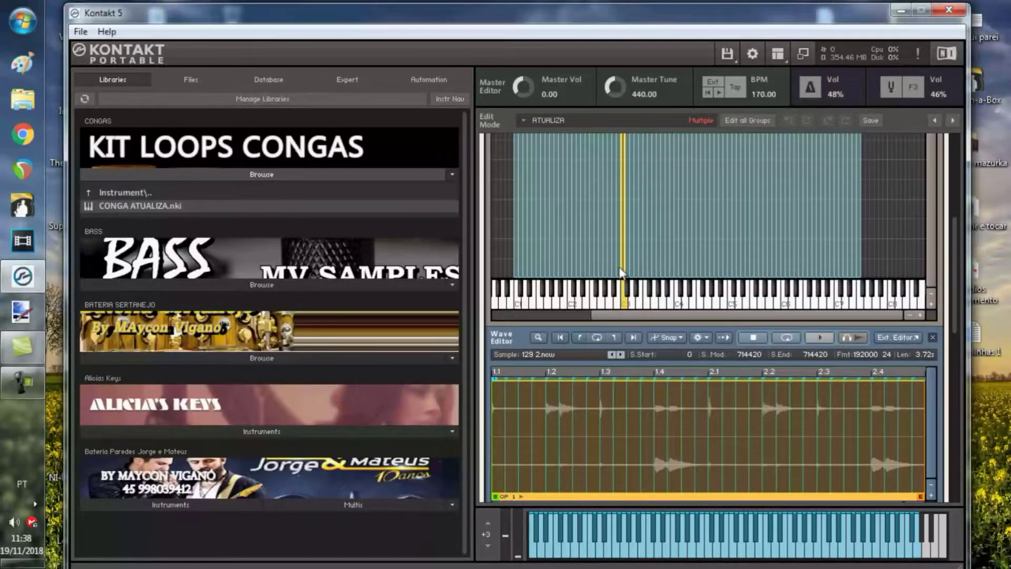
click(613, 264)
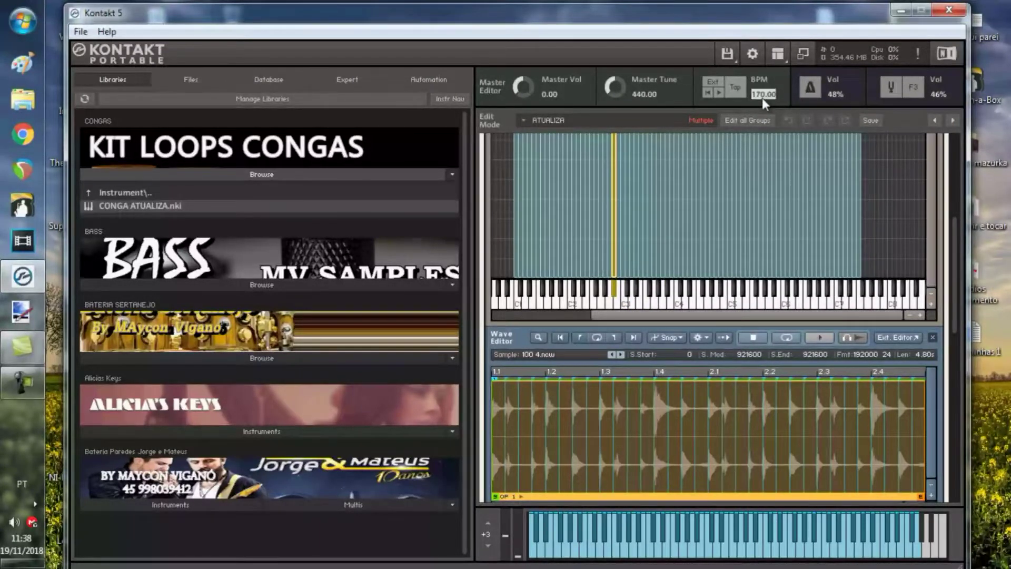
Set the master tempo to 120 BPM and play the loaded loop
text(120)
key(Return)
click(614, 295)
Select the 132 1 and 120 2 zones and audition the 120 2 loop
click(575, 261)
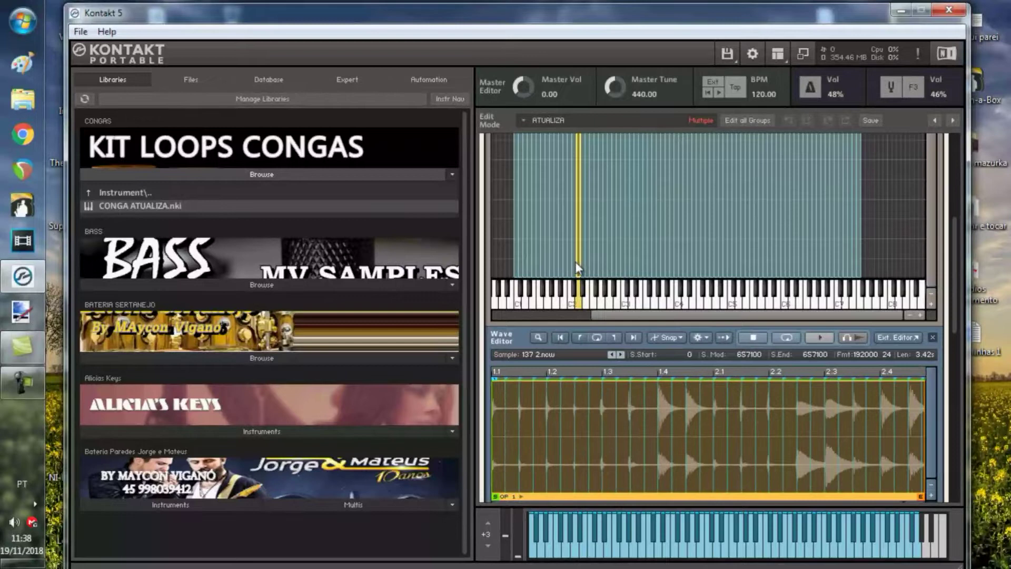
click(556, 261)
click(527, 260)
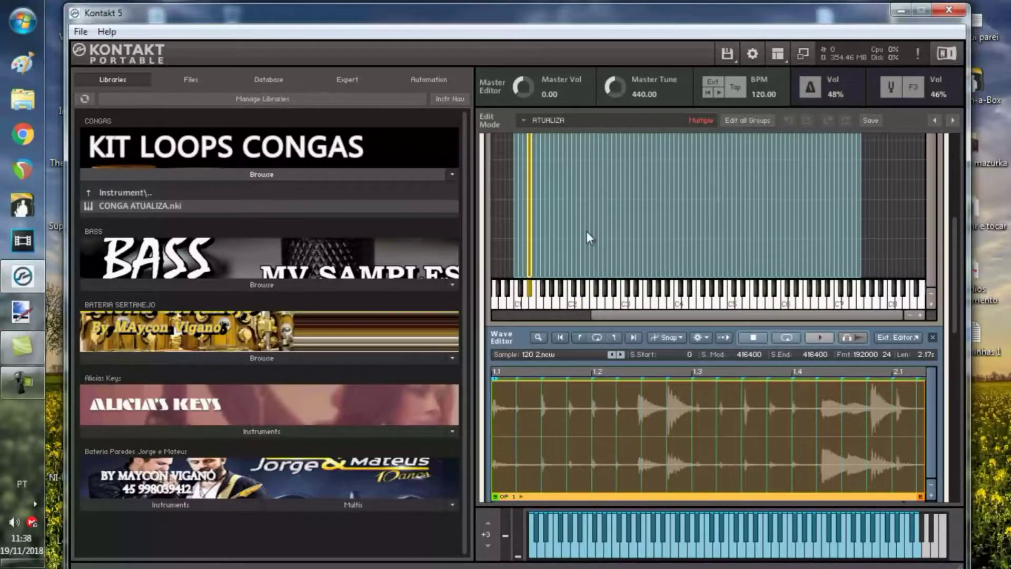
click(532, 298)
Step through the 132 2, CONGA 6, eCONGA 1 and CONGA 20 loop zones
click(560, 257)
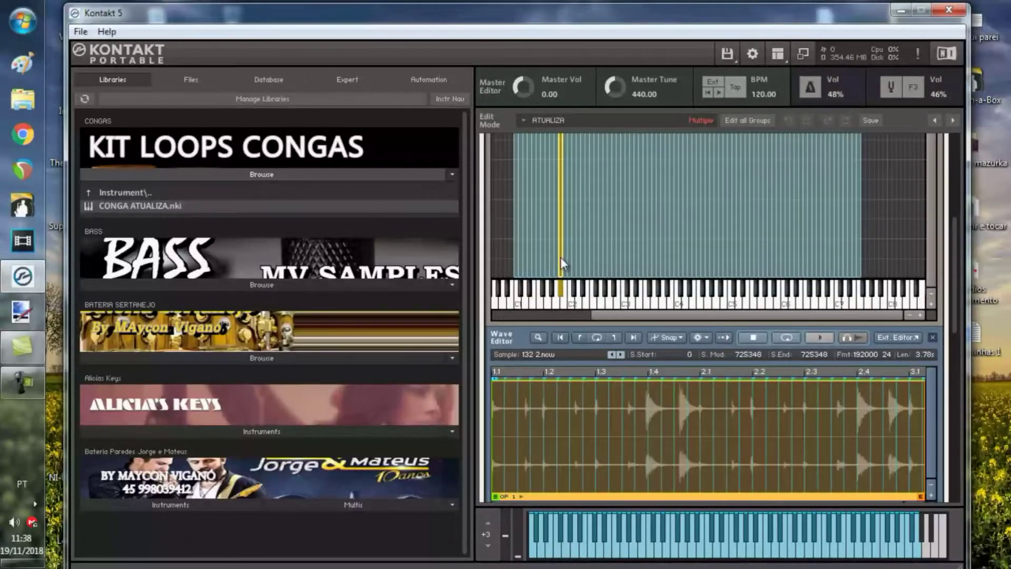
click(533, 256)
click(755, 245)
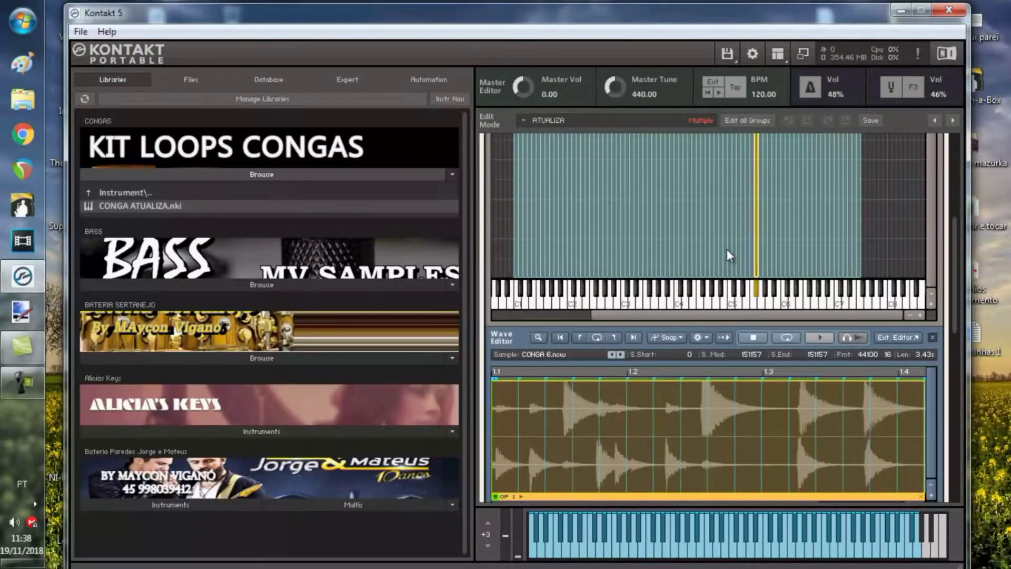
click(794, 245)
click(827, 249)
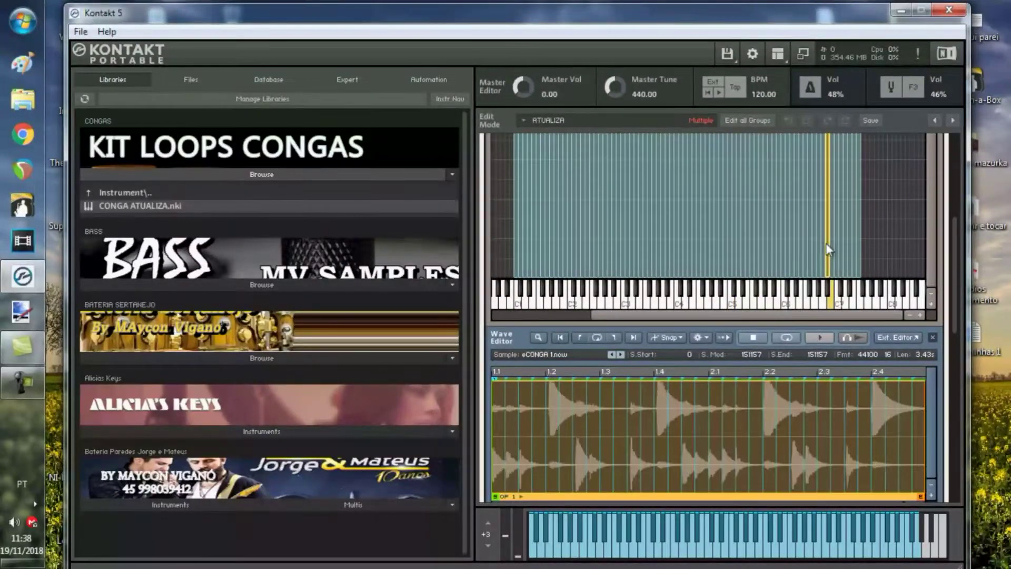
click(851, 254)
click(818, 252)
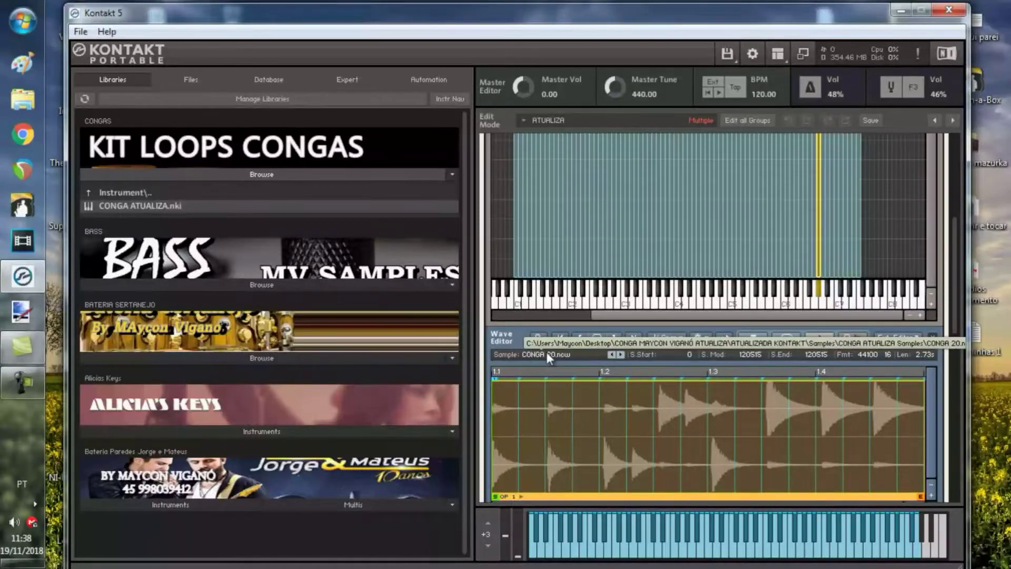
Set the master tempo to 90 BPM and audition the CONGA 20 loop
scroll(649, 343, down, 3)
scroll(821, 476, down, 2)
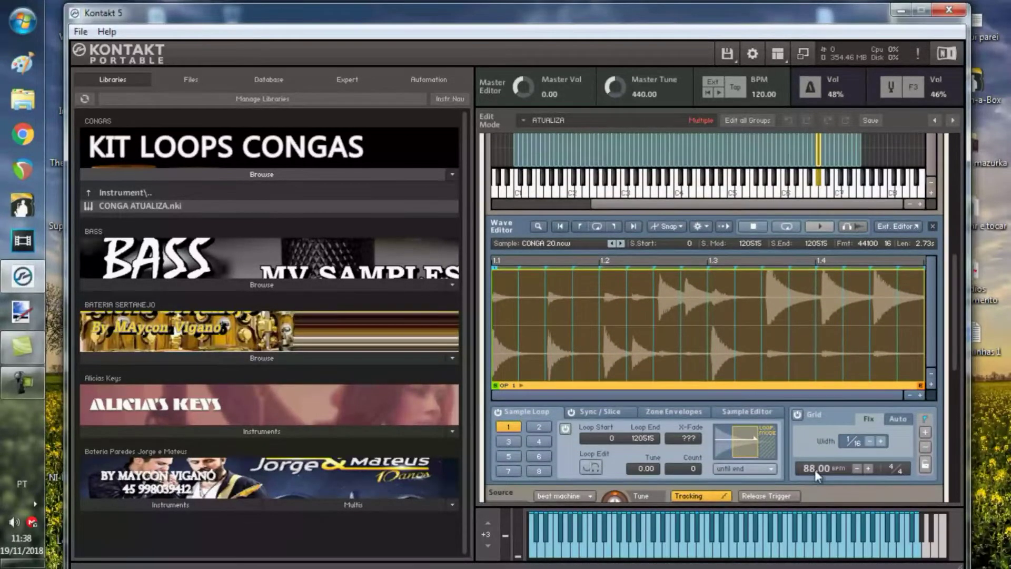
scroll(808, 469, up, 1)
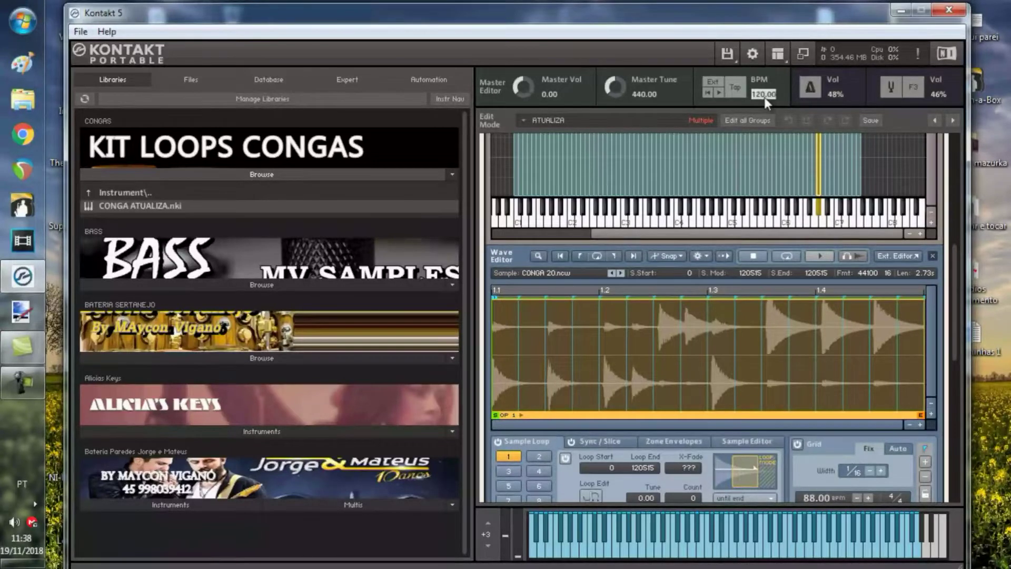
key(Return)
click(820, 209)
Select the CONGA 22, 165fql and neighbouring loop zones, checking each one's tempo
click(789, 189)
click(769, 187)
click(730, 185)
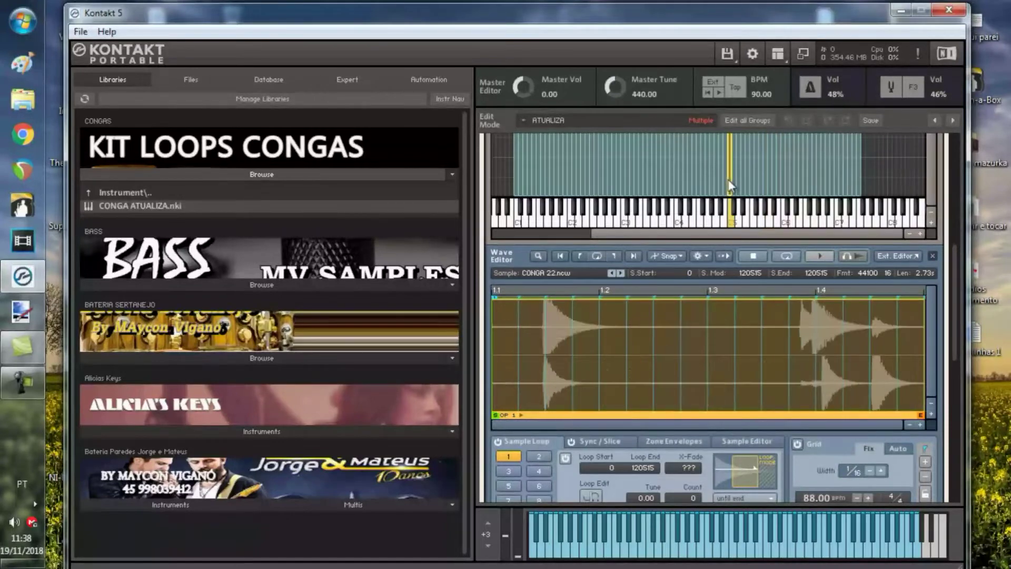
click(671, 183)
click(679, 196)
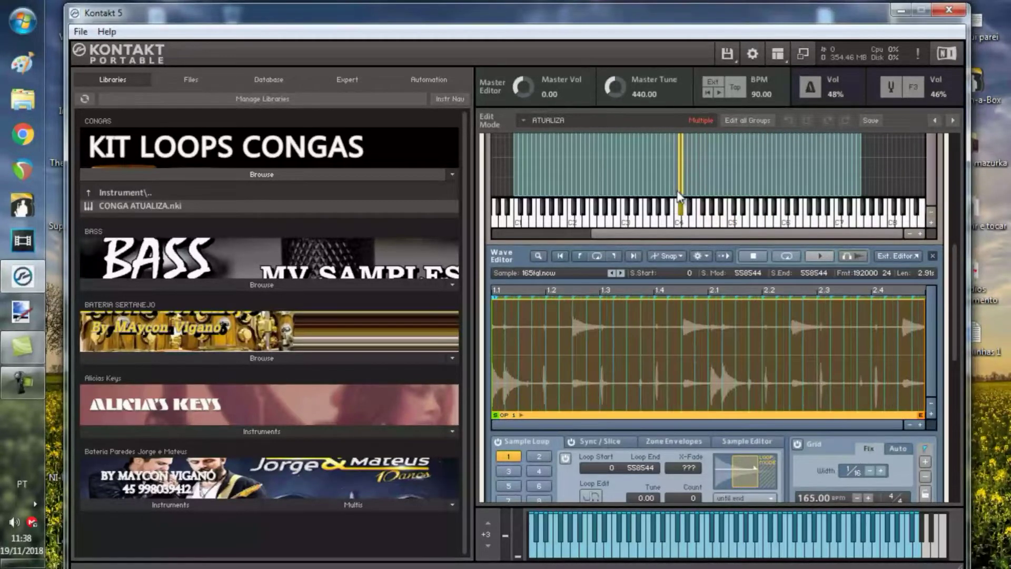
click(633, 174)
click(582, 162)
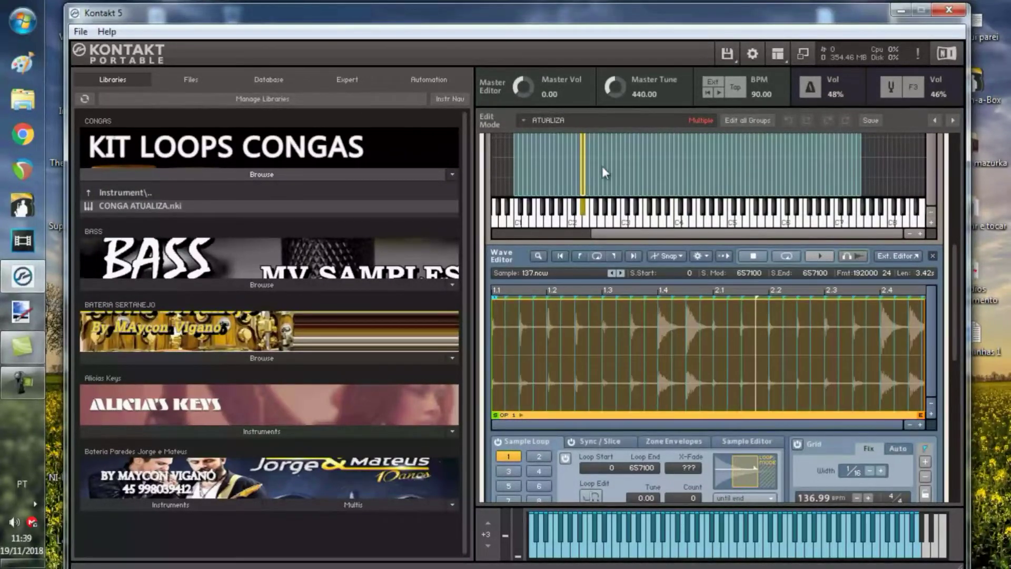
click(603, 165)
Check further zones' tempos, including 95 adq, working toward the leftmost zone
click(836, 162)
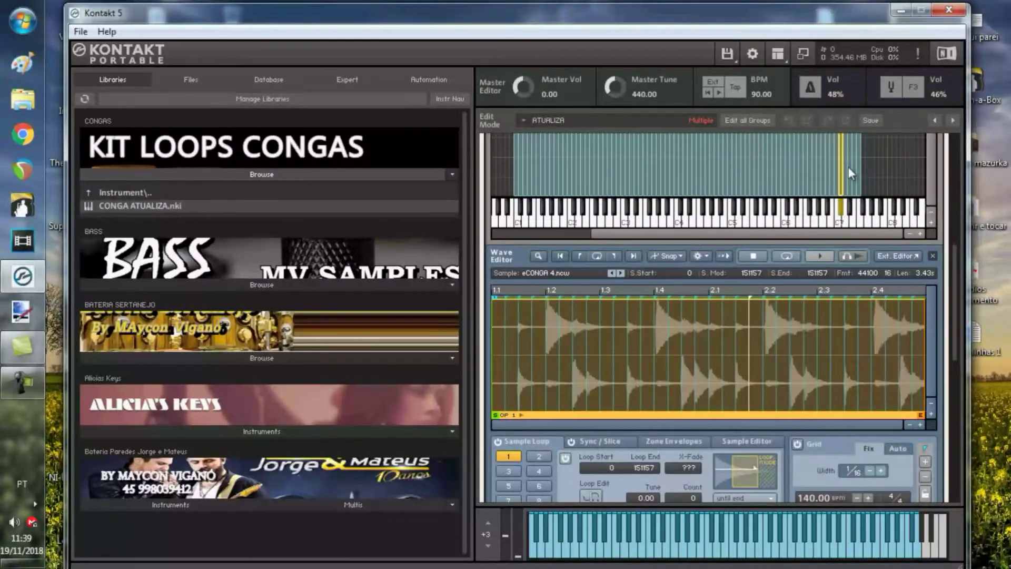
click(855, 166)
click(795, 168)
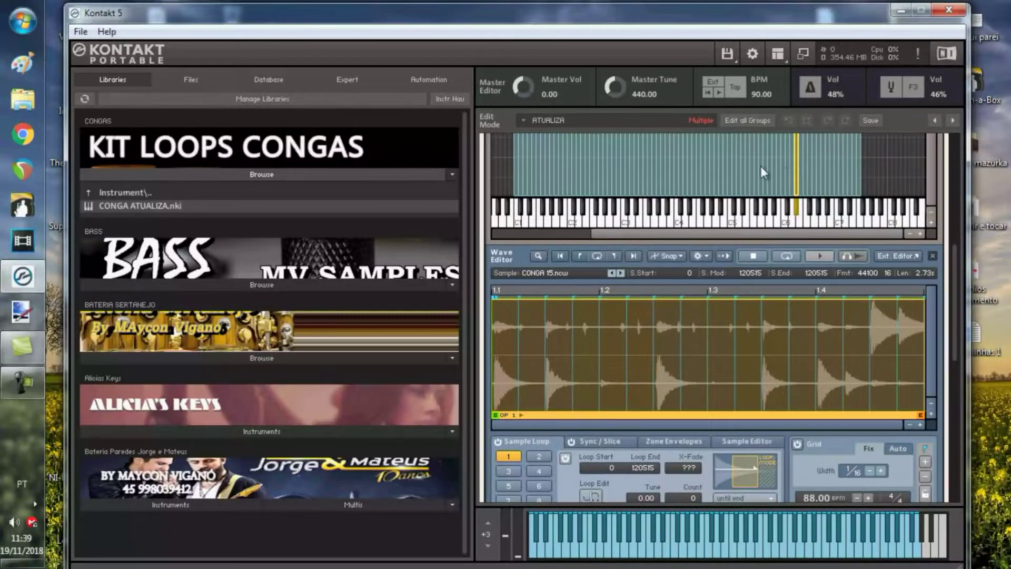
click(738, 166)
click(646, 173)
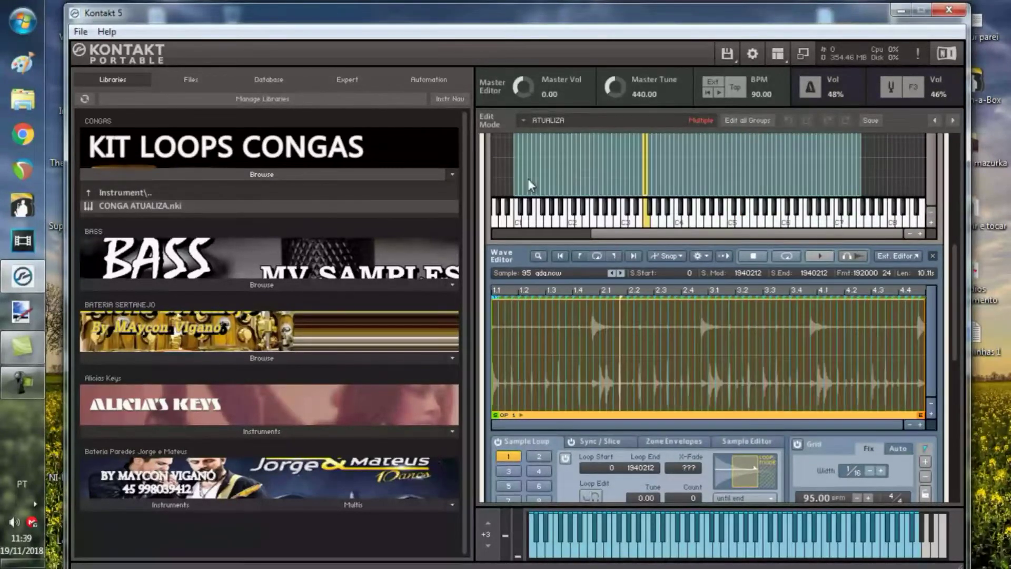
click(800, 169)
click(603, 179)
click(564, 175)
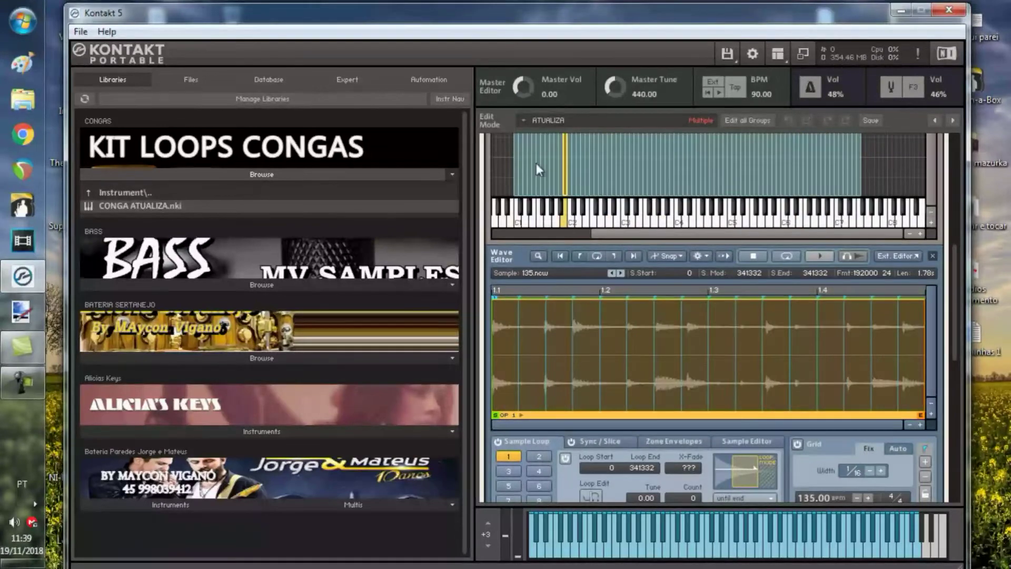
Select the leftmost zone to load 120 8.ncw and read its 120 BPM grid tempo
click(535, 162)
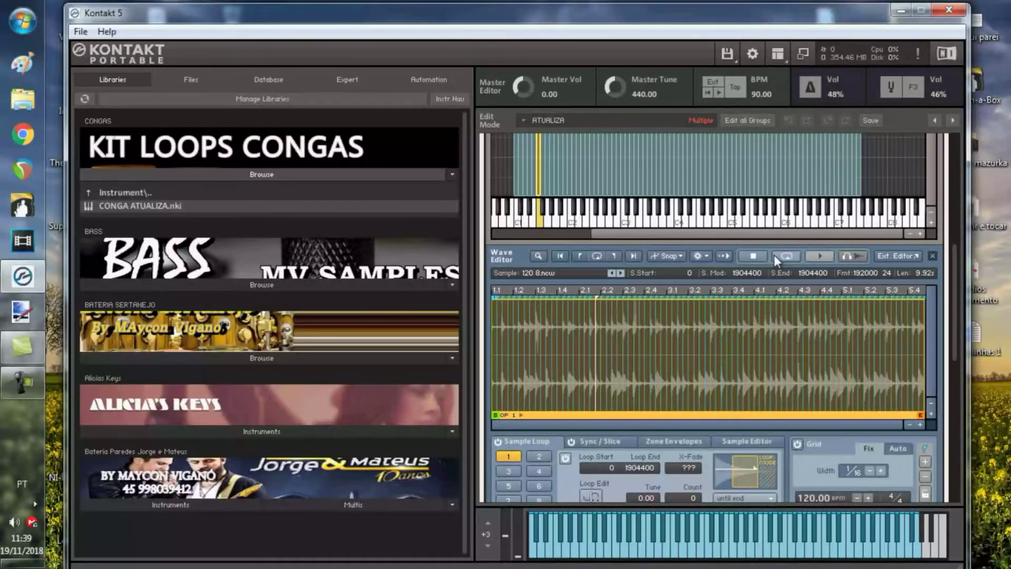
Hide the mapping, group and wave editors and exit edit mode
scroll(726, 210, up, 5)
scroll(661, 168, up, 6)
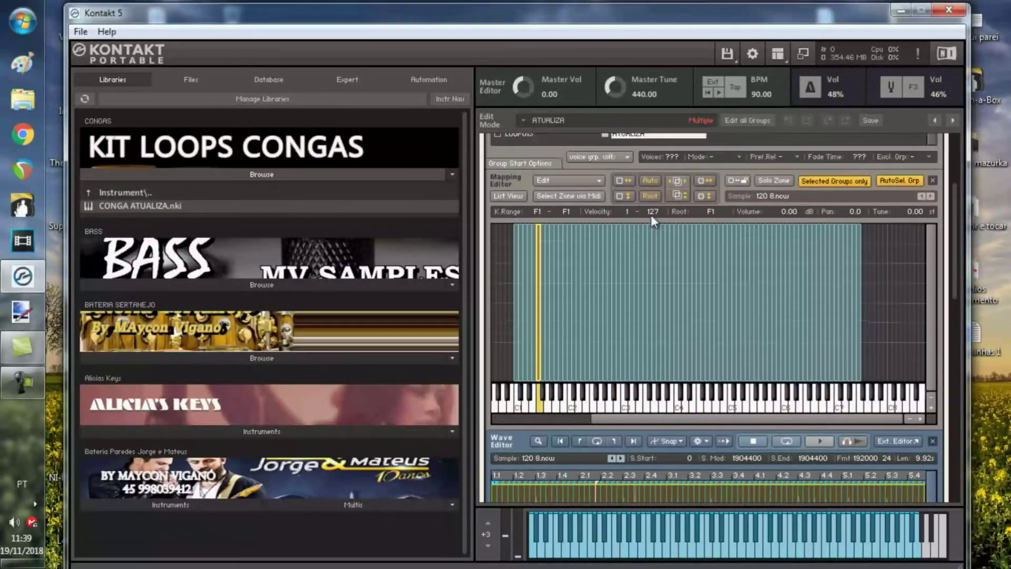
click(700, 188)
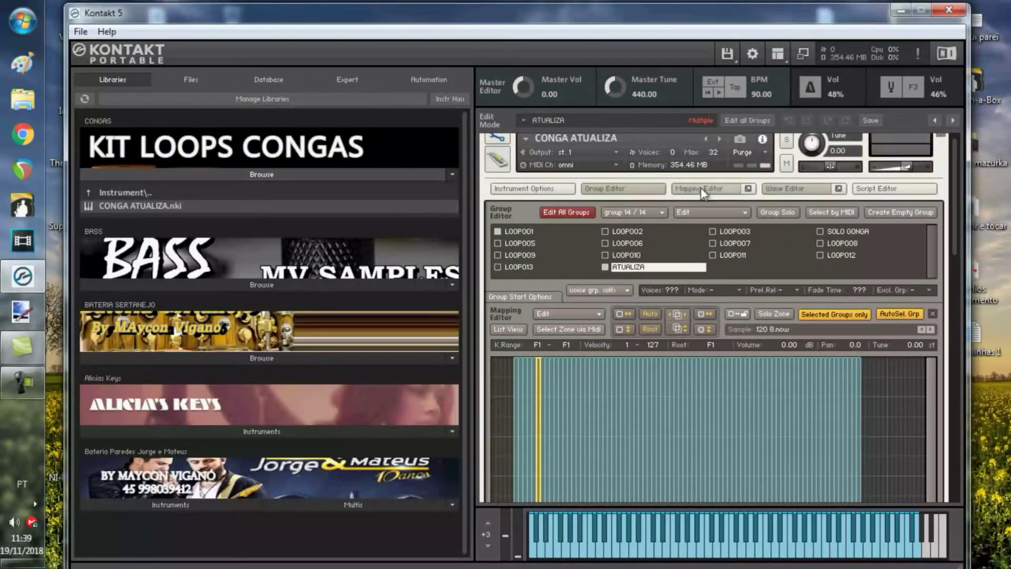
click(606, 188)
click(790, 188)
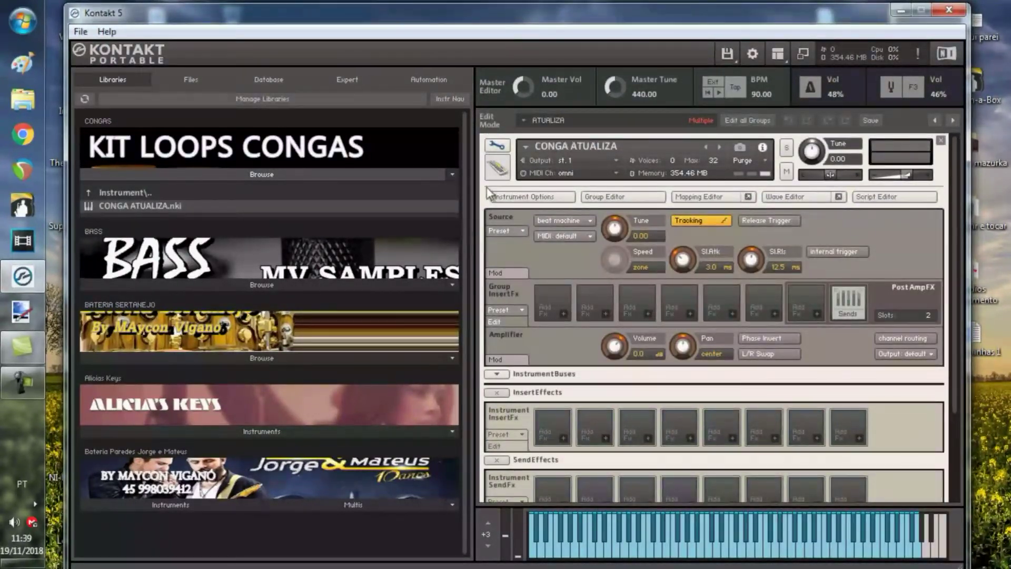
click(496, 146)
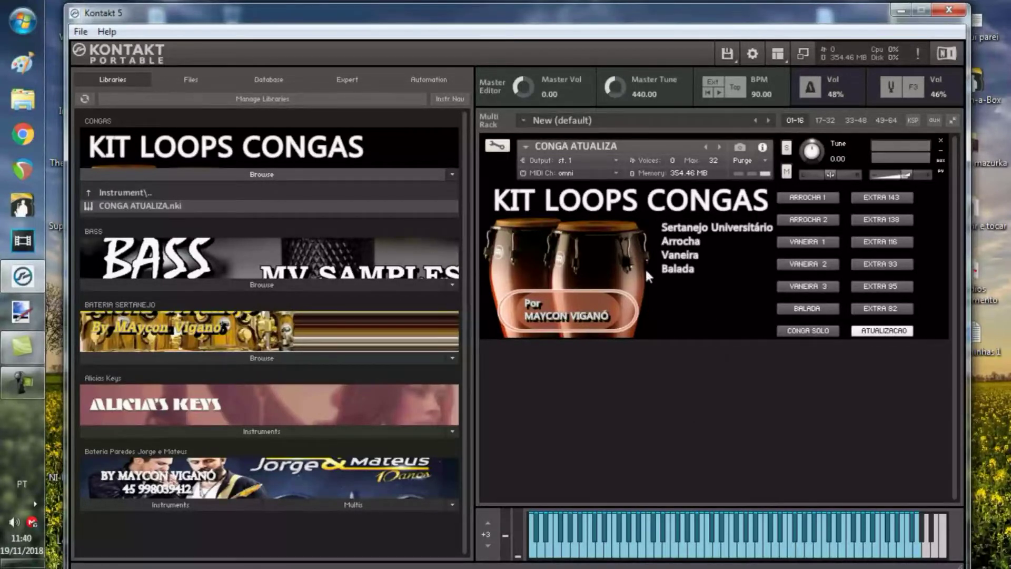
Turn off the ATUALIZACAO loop set on the CONGA ATUALIZA performance panel
click(869, 331)
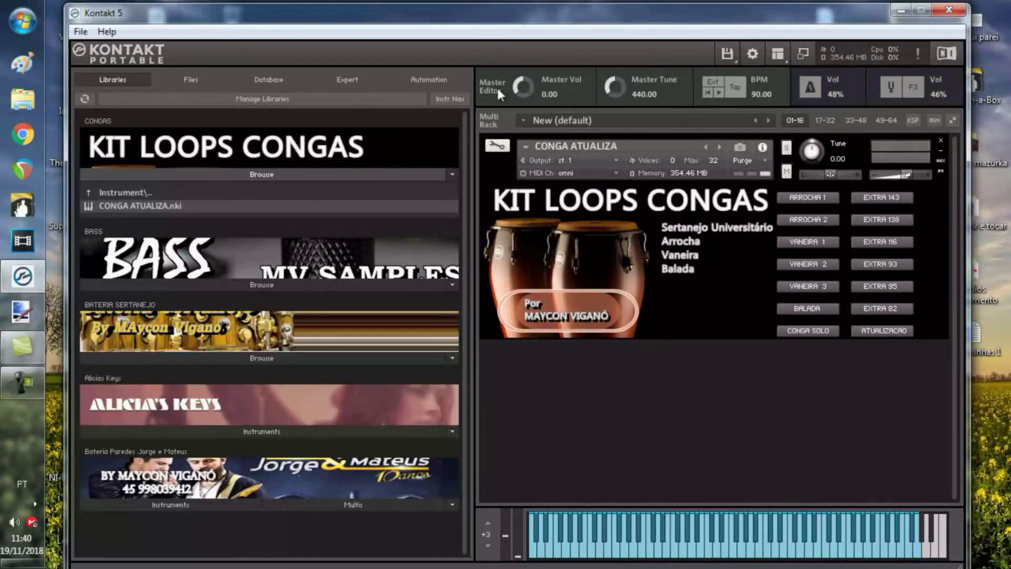
click(16, 380)
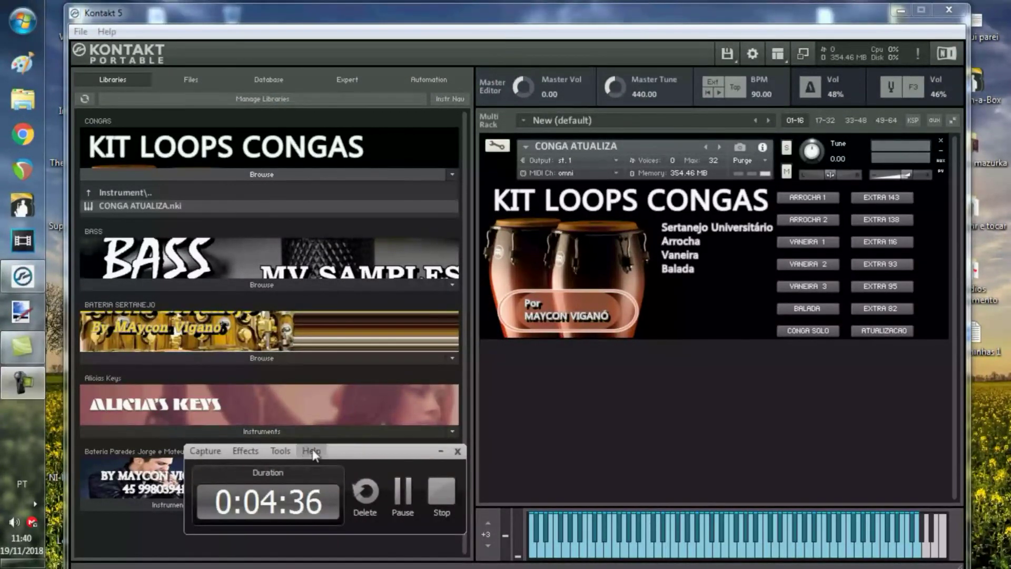